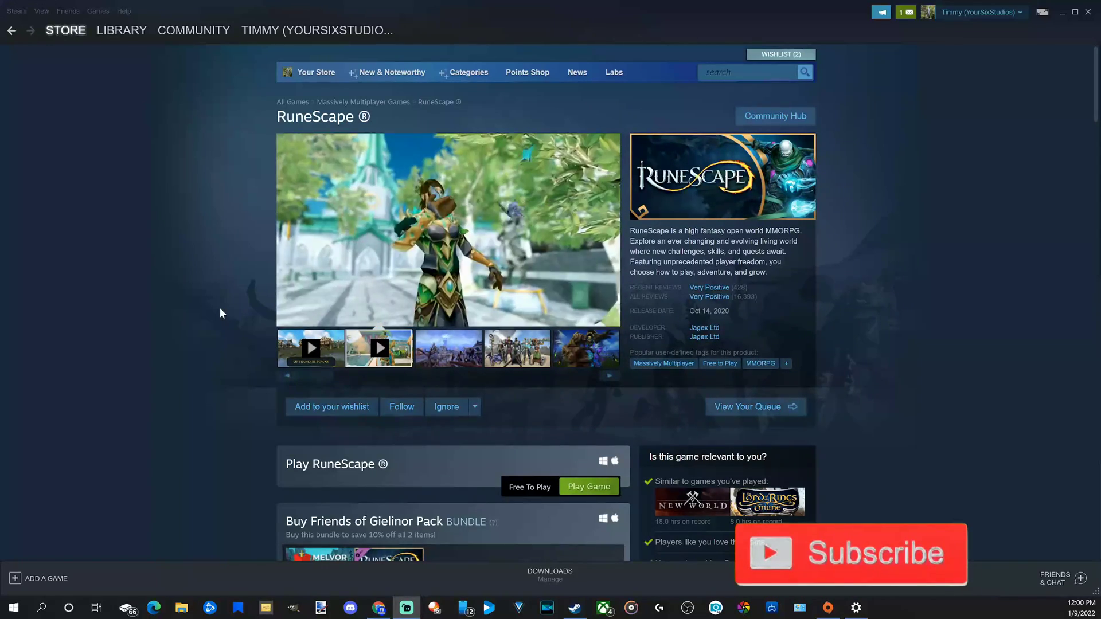
Select Apex Legends in the Steam library sidebar and bring up its context menu
{"action": "left_click", "coordinate": [136, 38]}
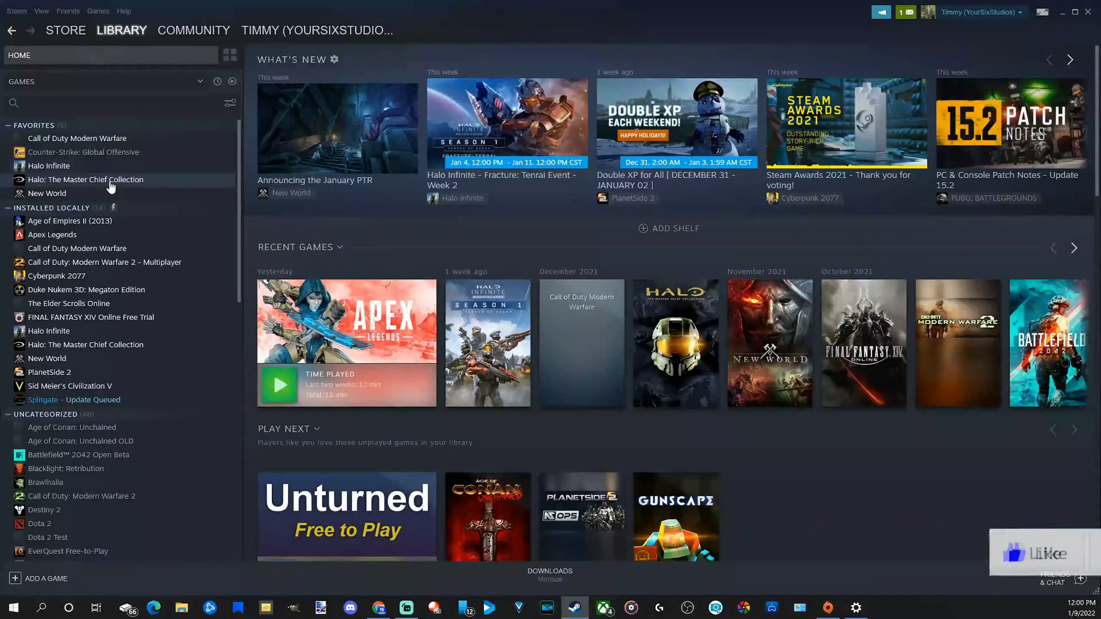
{"action": "left_click", "coordinate": [65, 245]}
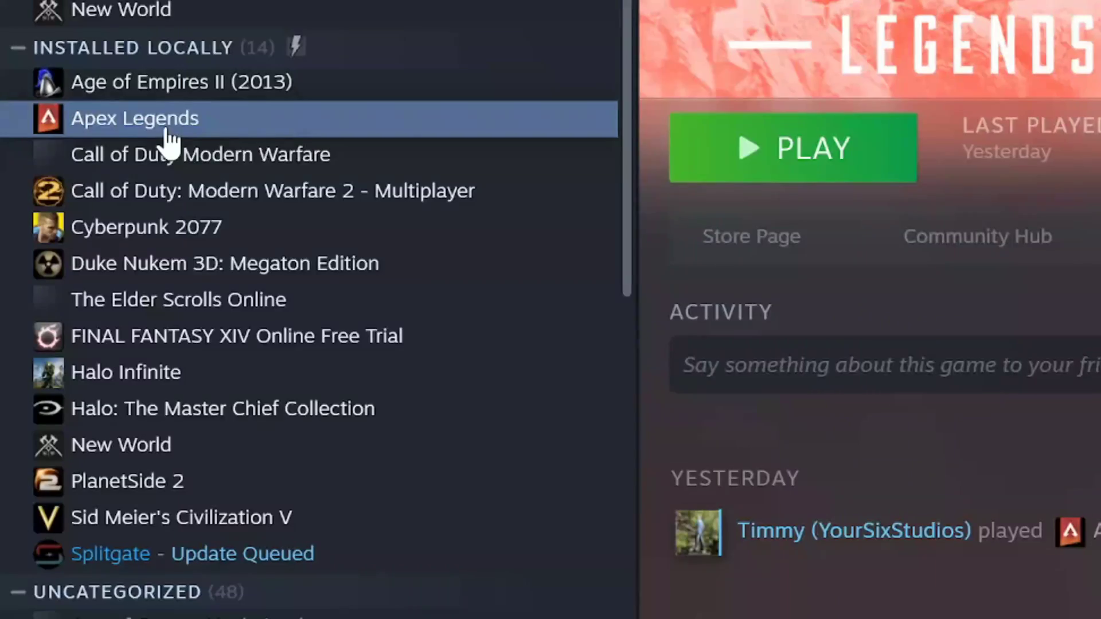
{"action": "right_click", "coordinate": [64, 244]}
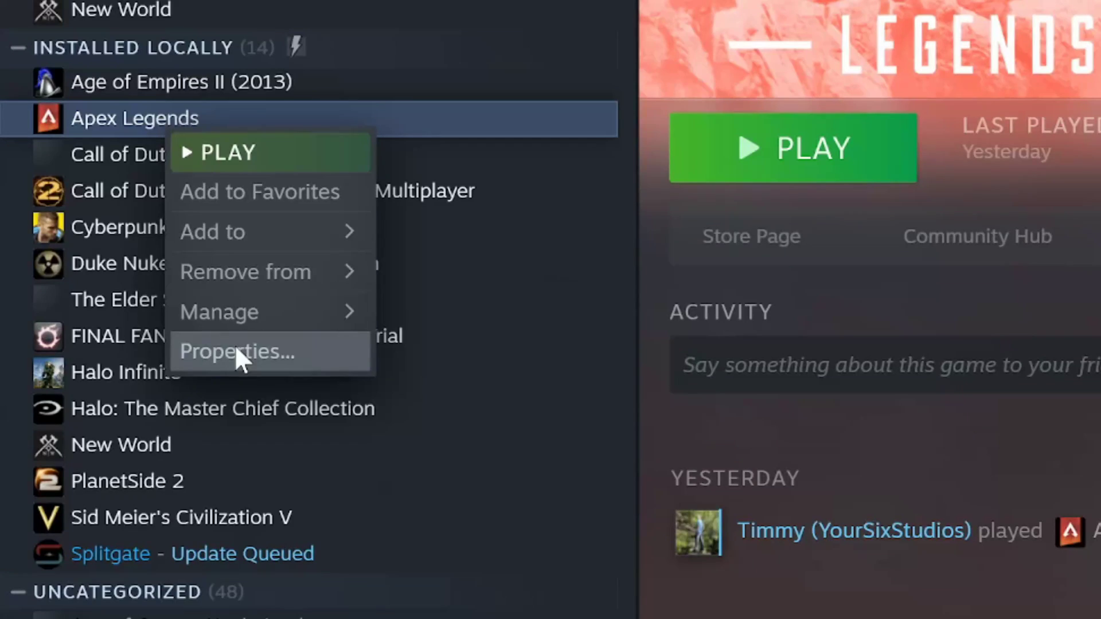
In Apex Legends' Properties, replace the mistyped -fullscreen launch option with -windowed
{"action": "left_click", "coordinate": [237, 352]}
{"action": "type", "text": "-"}
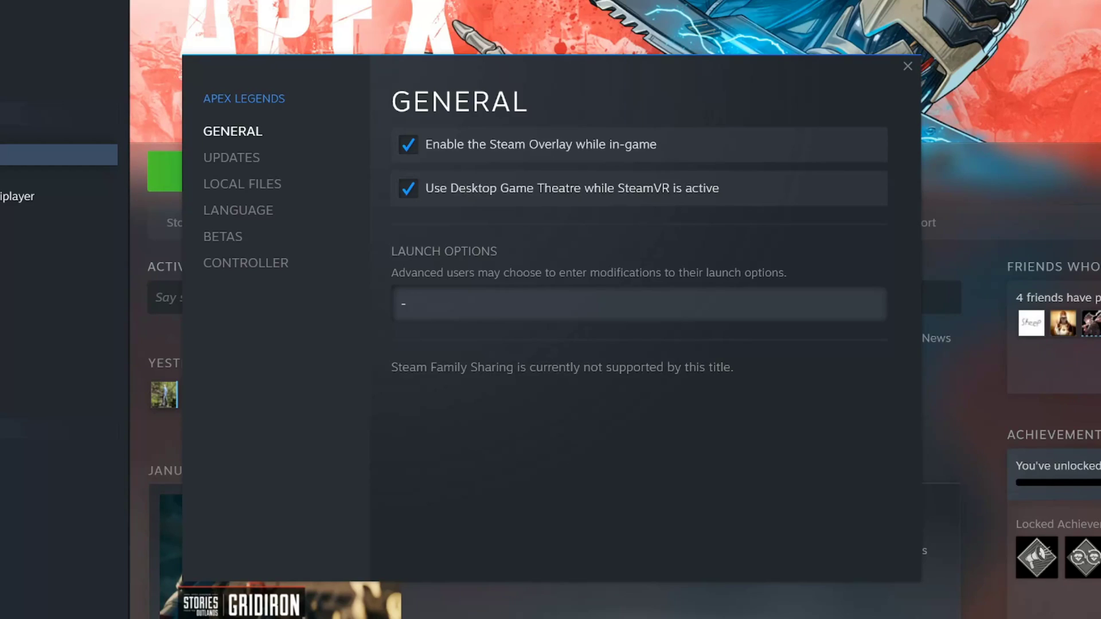
{"action": "type", "text": "fullscree"}
{"action": "key", "text": "BackSpace"}
{"action": "key", "text": "BackSpace"}
{"action": "type", "text": "ndoe"}
Commit -windowed, close Properties, then reopen them to confirm the launch option
{"action": "left_click", "coordinate": [532, 420]}
{"action": "left_click", "coordinate": [914, 63]}
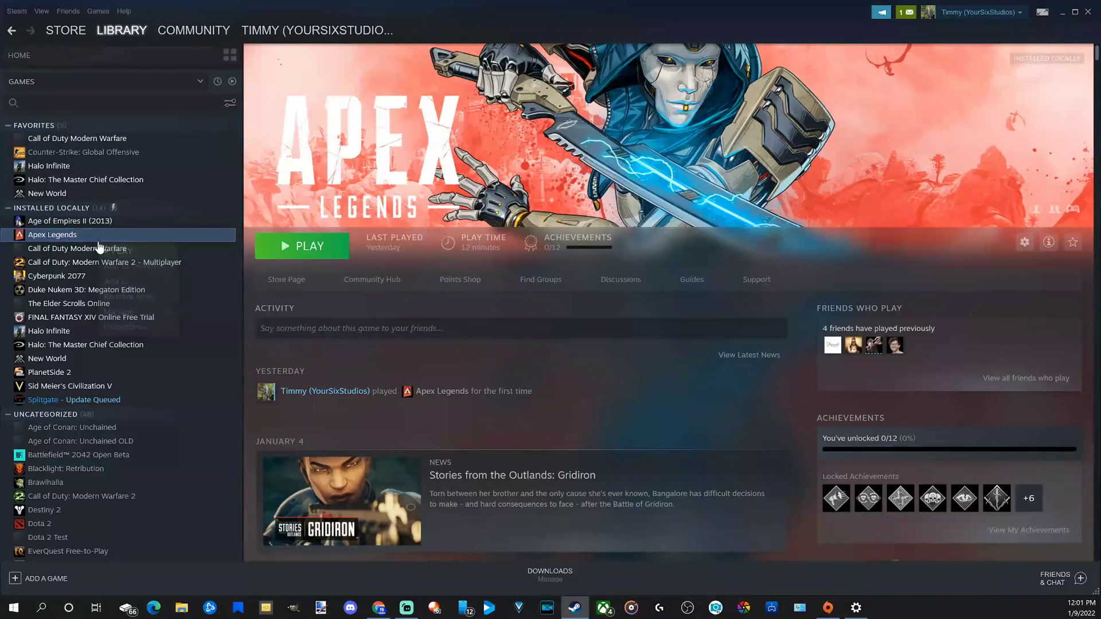
{"action": "right_click", "coordinate": [100, 248]}
{"action": "left_click", "coordinate": [148, 320]}
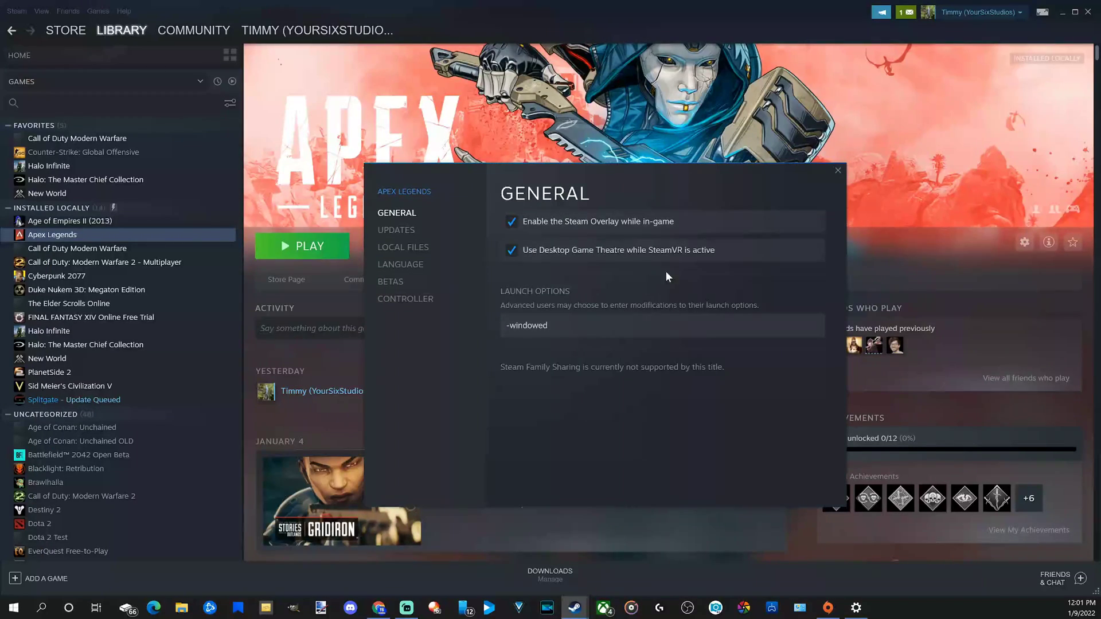
Close Properties, launch Apex Legends, and drag its window up and right across the desktop
{"action": "left_click", "coordinate": [837, 174]}
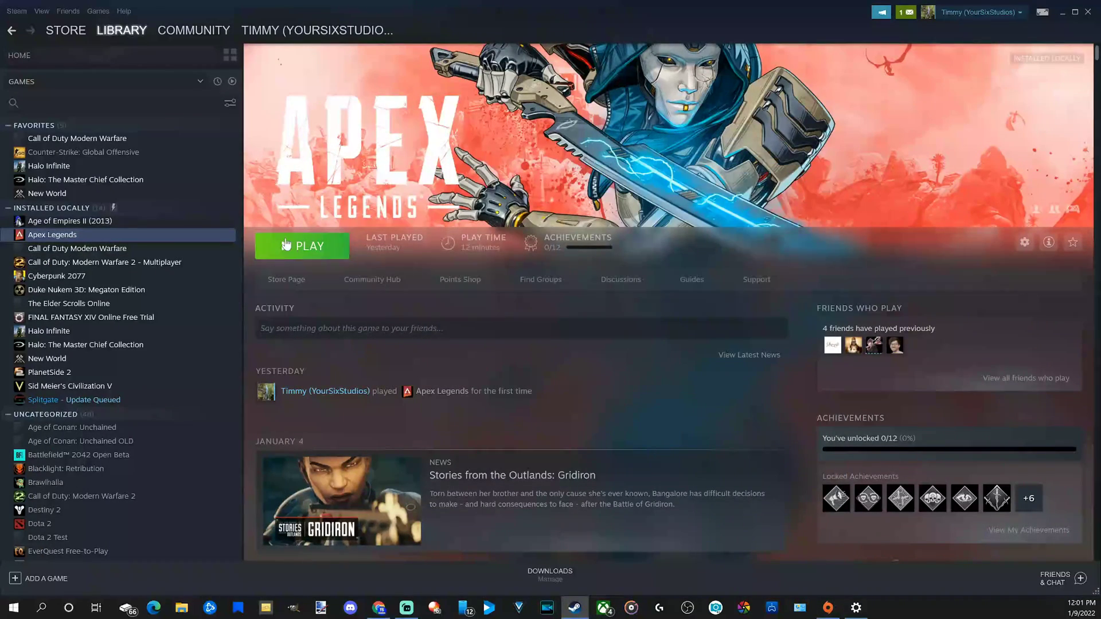
{"action": "left_click", "coordinate": [294, 248]}
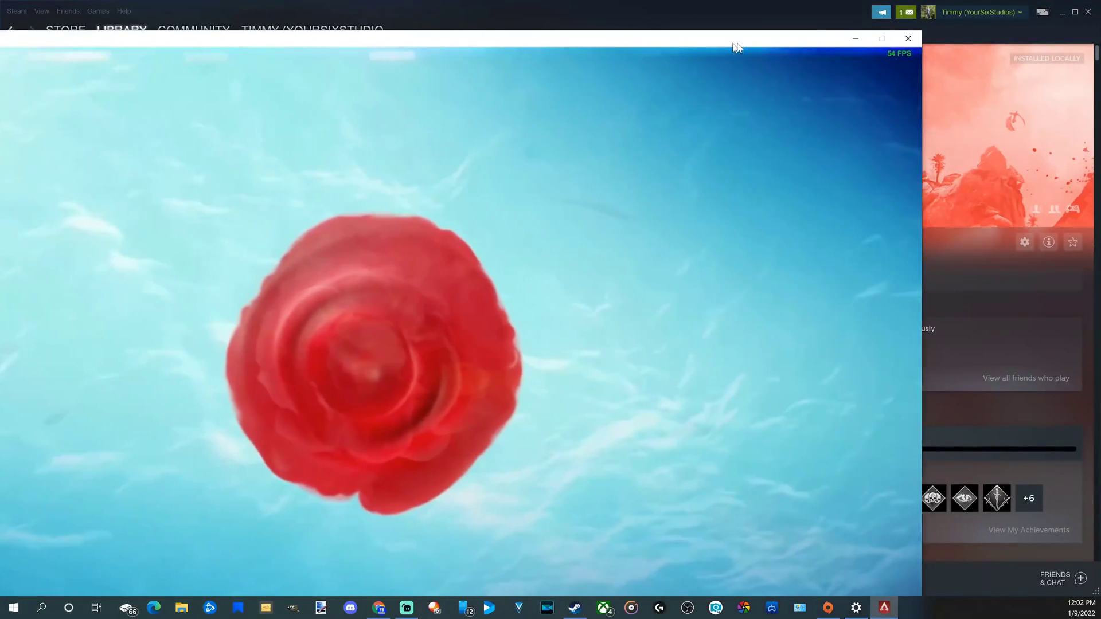
{"action": "left_click_drag", "start_coordinate": [736, 48], "coordinate": [885, 58]}
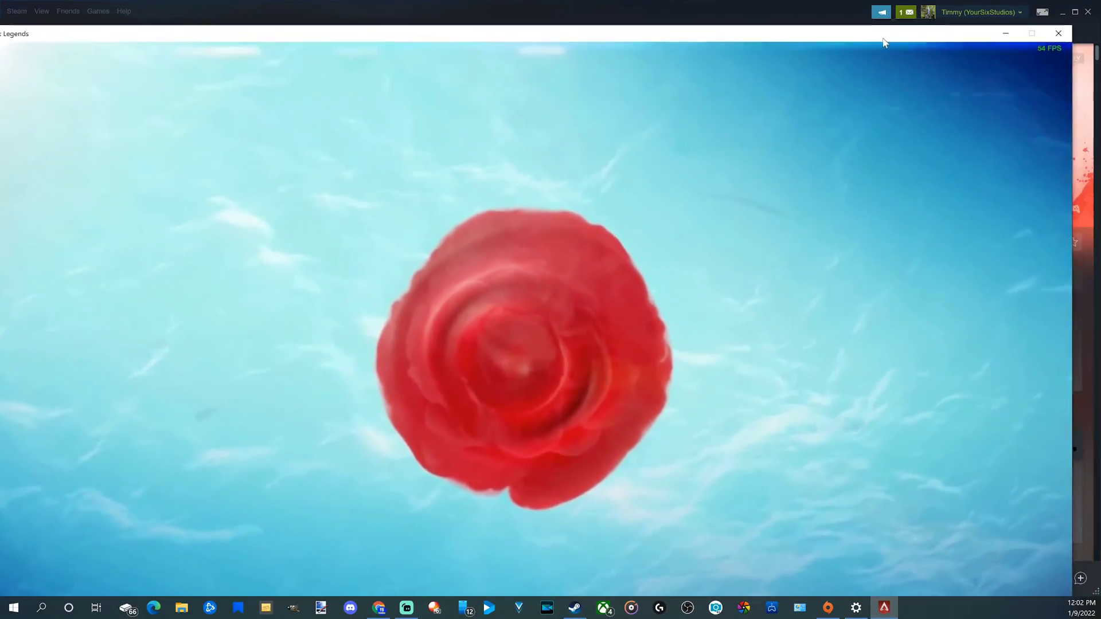
{"action": "left_click_drag", "start_coordinate": [884, 55], "coordinate": [928, 27]}
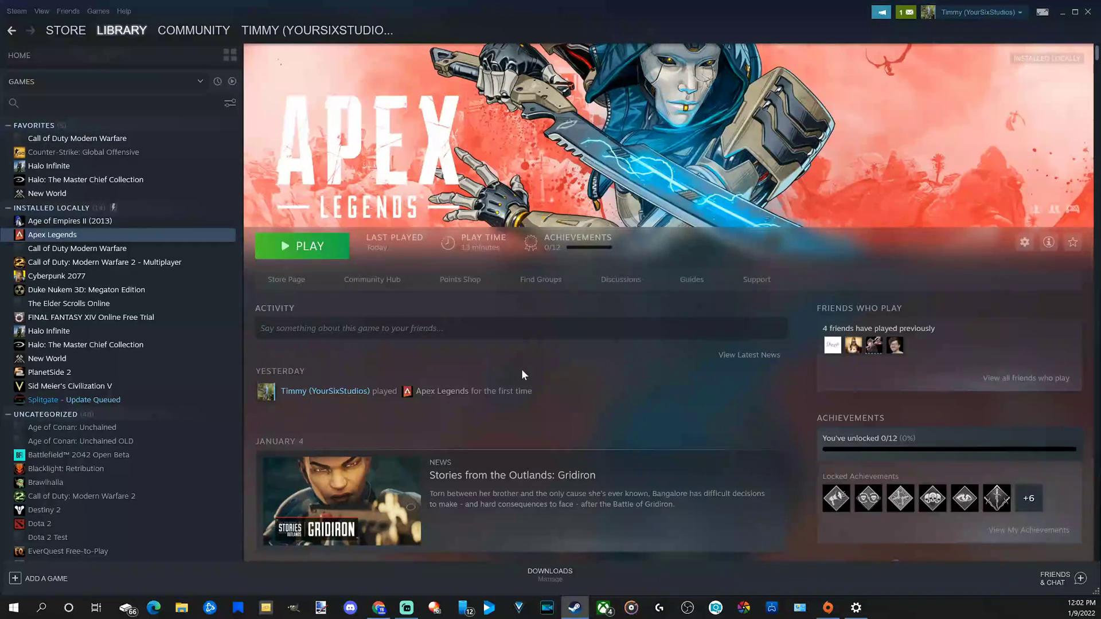
{"action": "scroll", "coordinate": [521, 375], "scroll_direction": "down", "scroll_amount": 2}
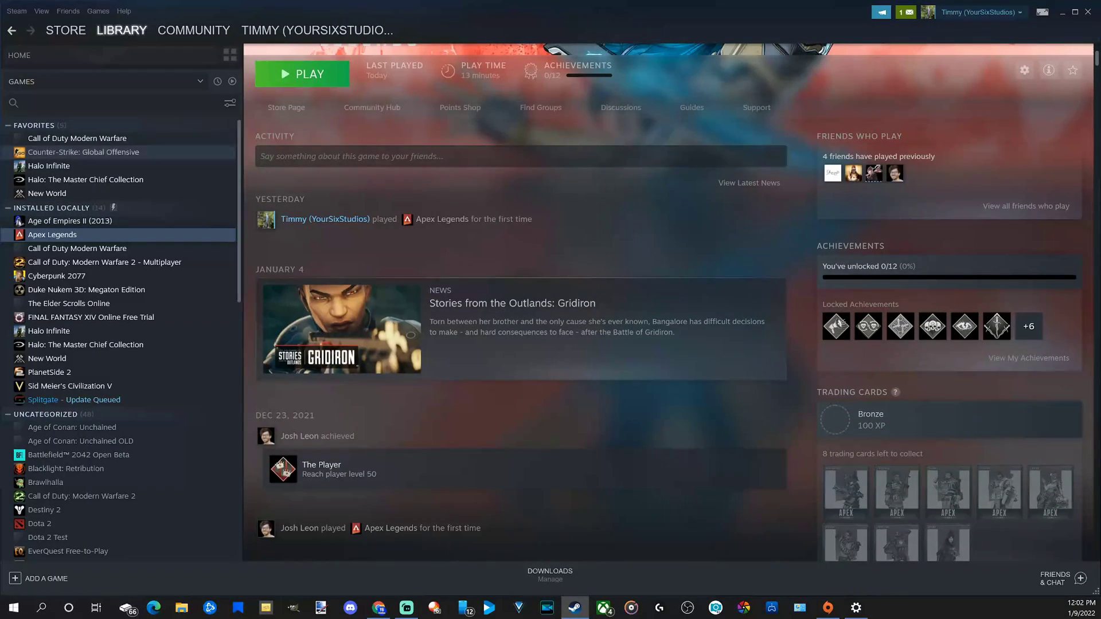
{"action": "mouse_move", "coordinate": [520, 390]}
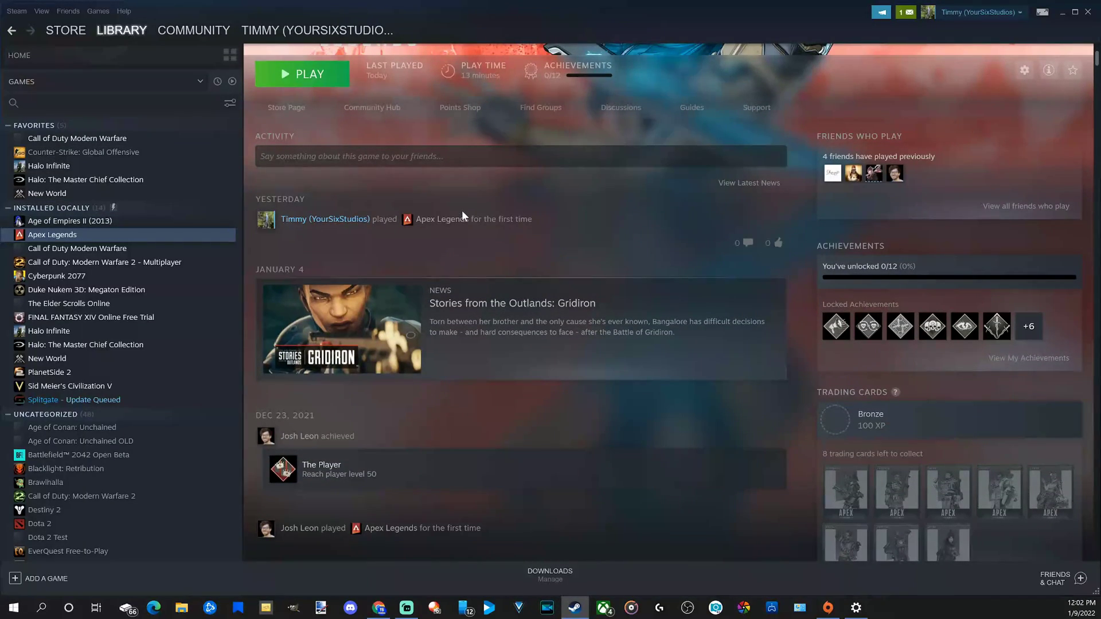
Navigate back from the Apex Legends page to Library Home with Alt+Left
{"action": "key", "text": "alt+Left"}
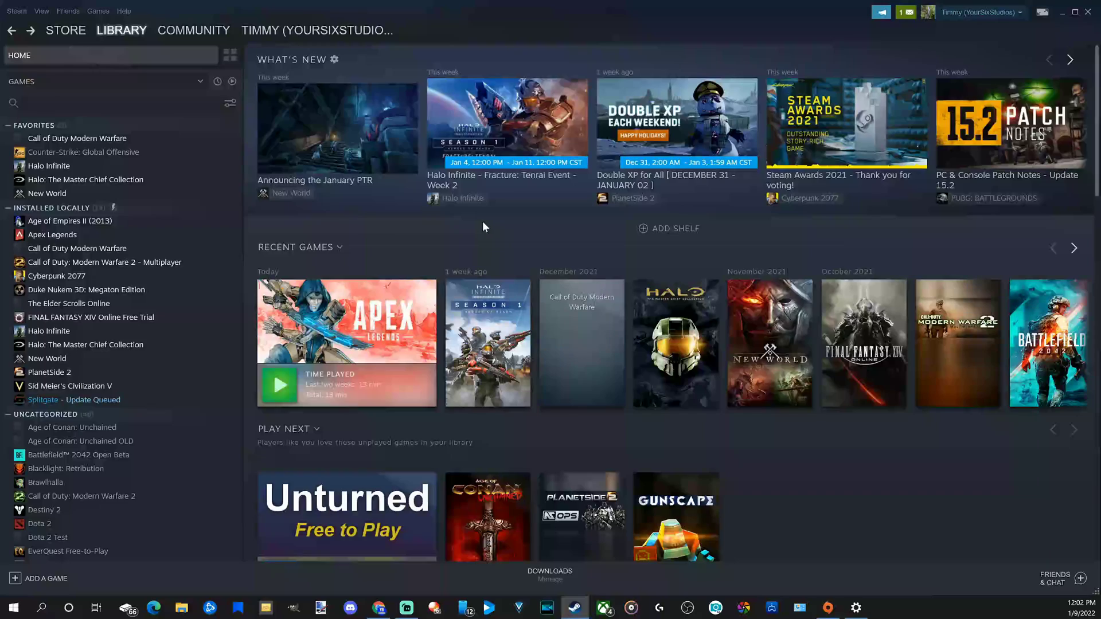